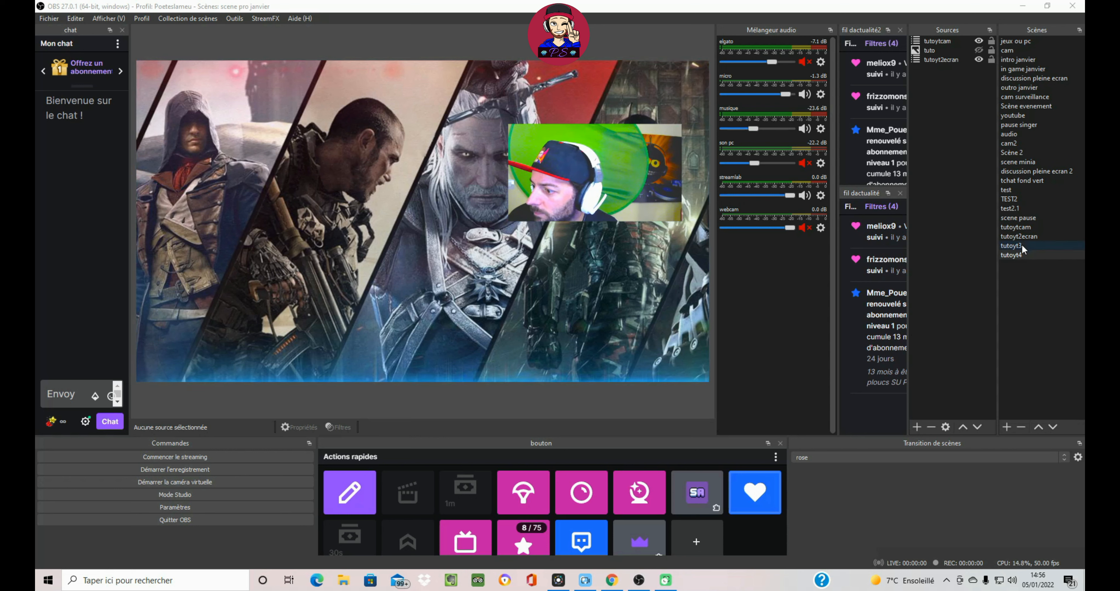
- Add a Move Source effect filter named "cam petite" to the tutoyt4 scene
left_click(1016, 253)
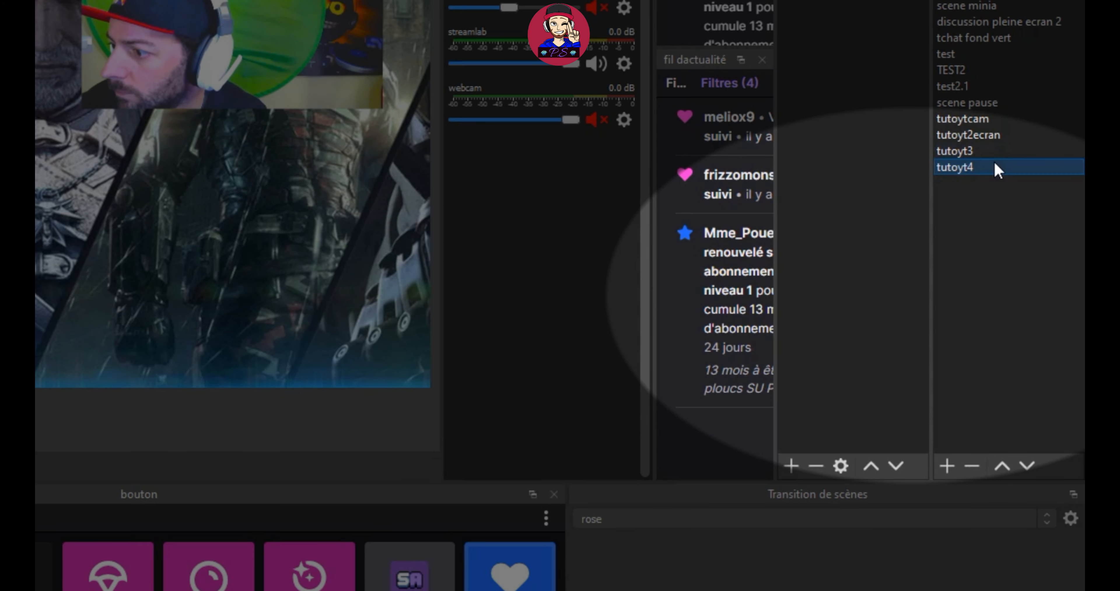
right_click(996, 169)
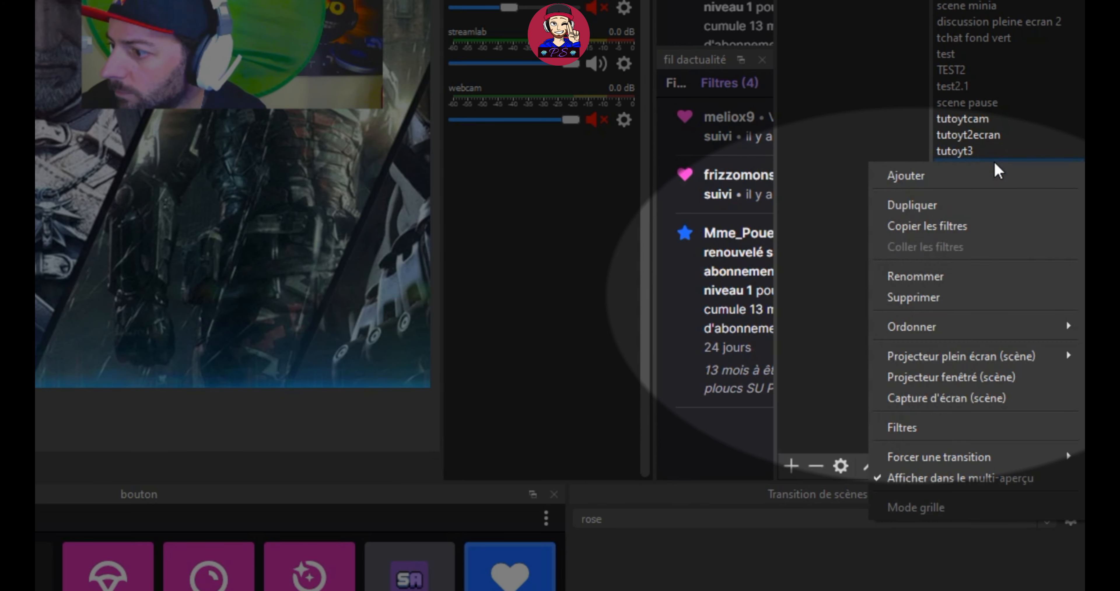
left_click(944, 433)
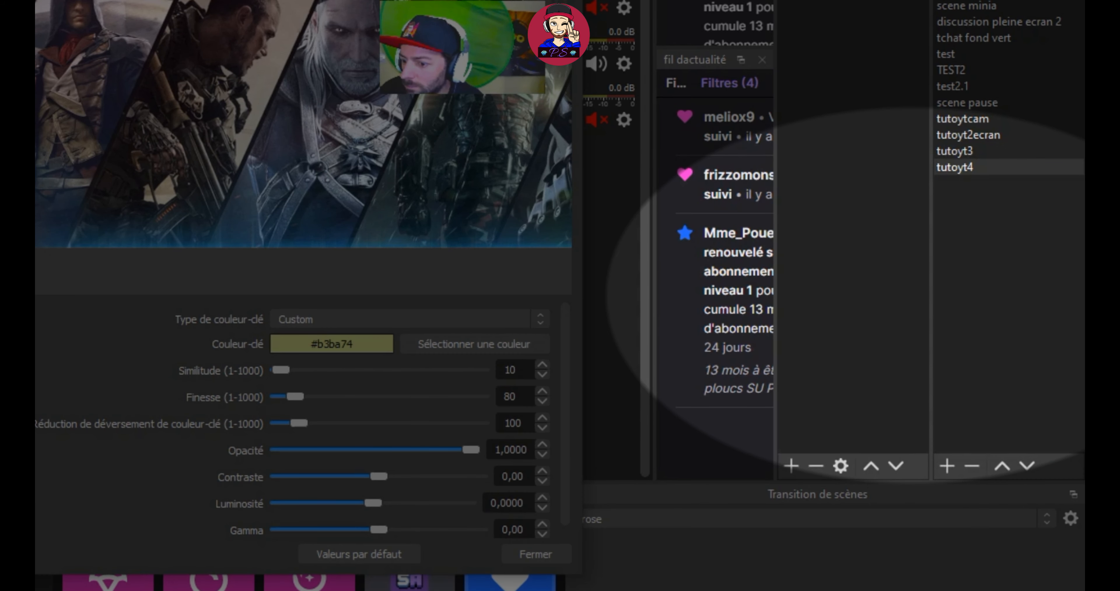
left_click(337, 477)
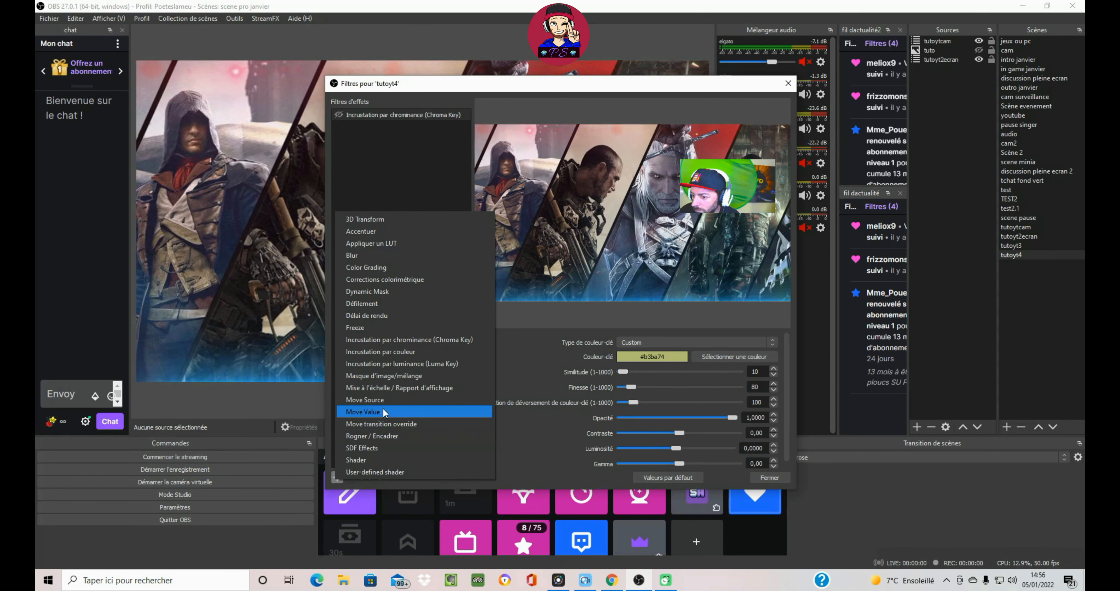
left_click(382, 400)
type("cam petite")
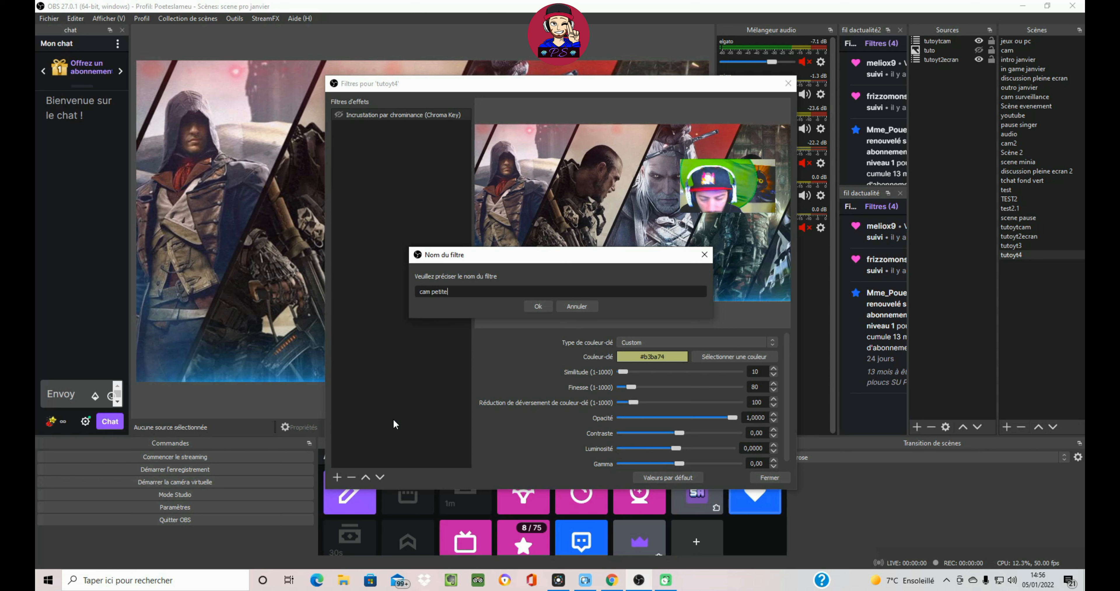
left_click(538, 306)
- Set the cam petite filter's source to tutoytcam and capture the webcam's current transform in it
left_click(618, 363)
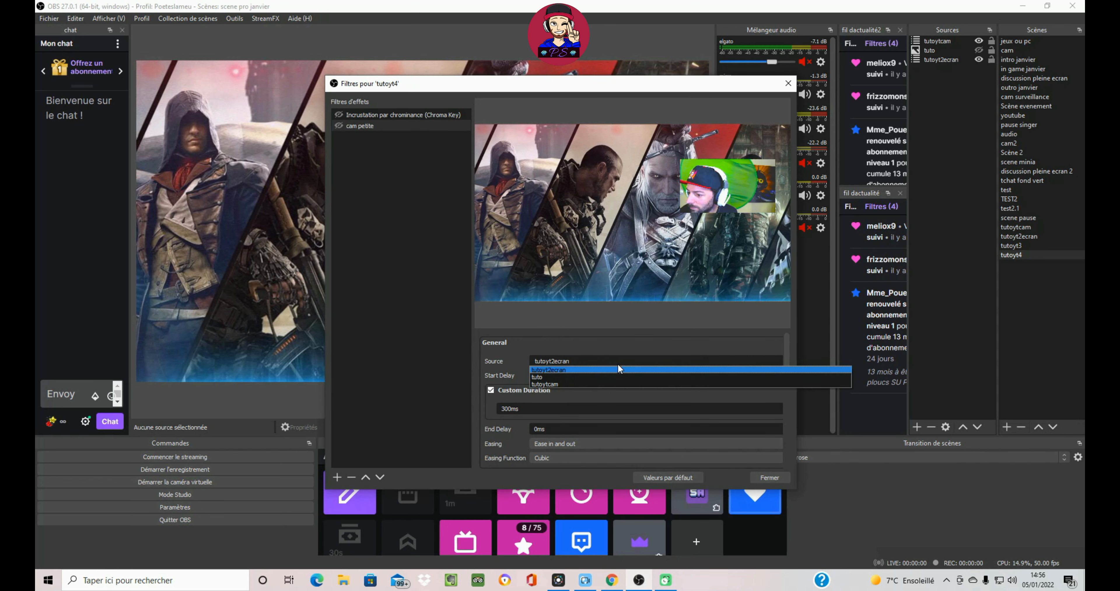
left_click(570, 383)
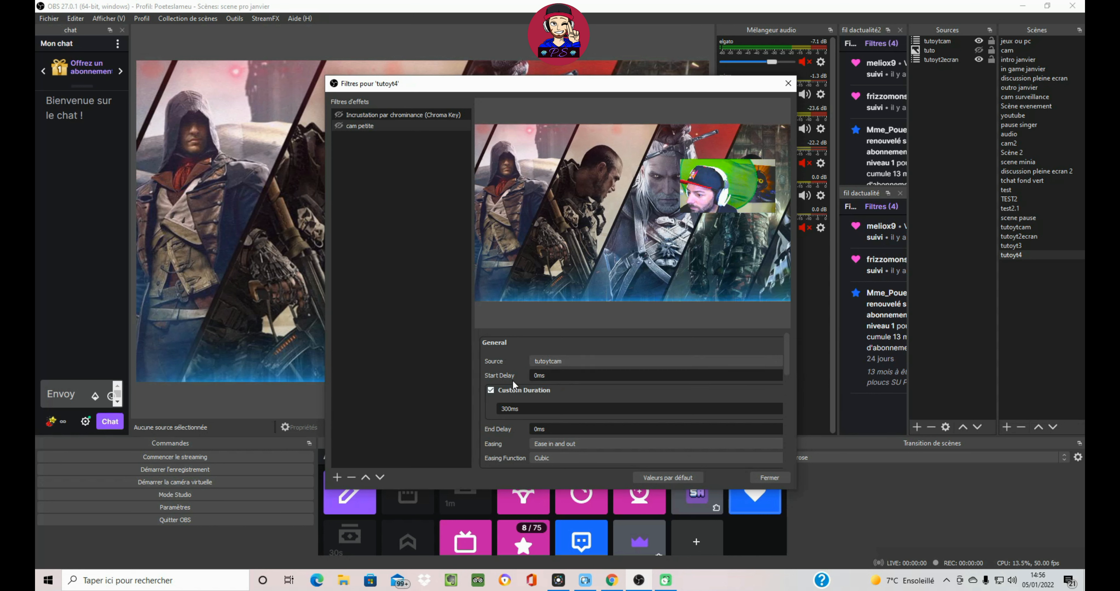
scroll(520, 355, "down", 3)
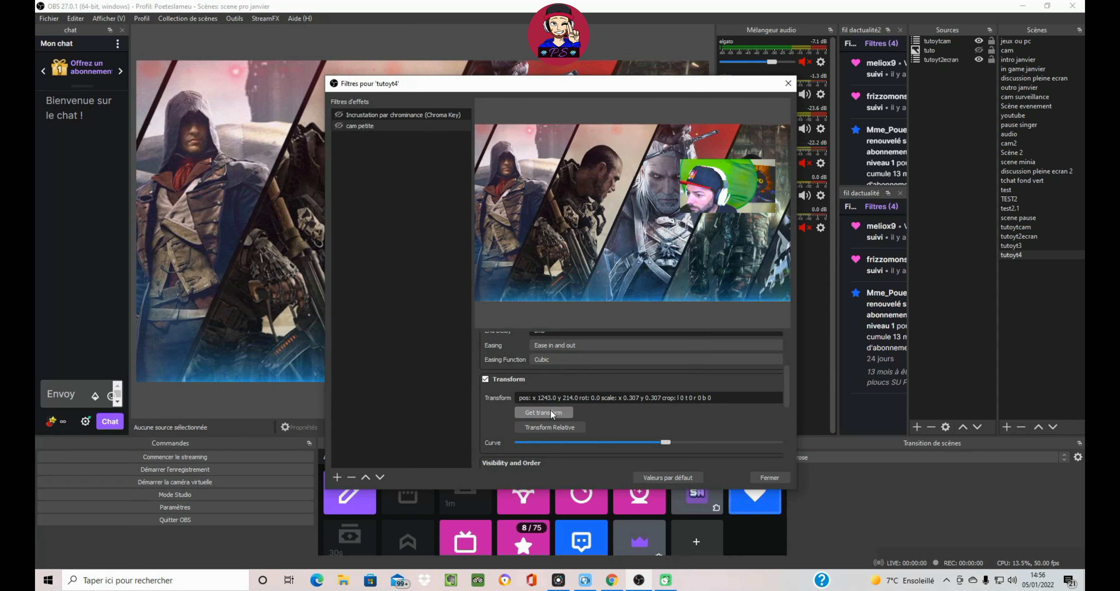
- Duplicate the cam petite filter as "cam grande", keeping tutoytcam as its source
left_click(369, 129)
right_click(369, 126)
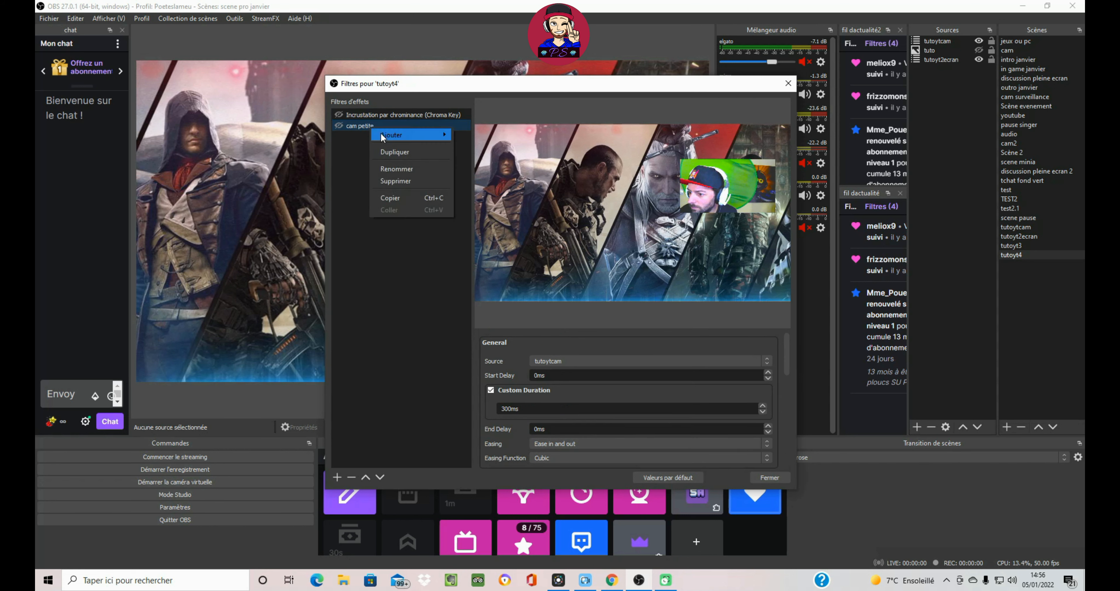
left_click(397, 153)
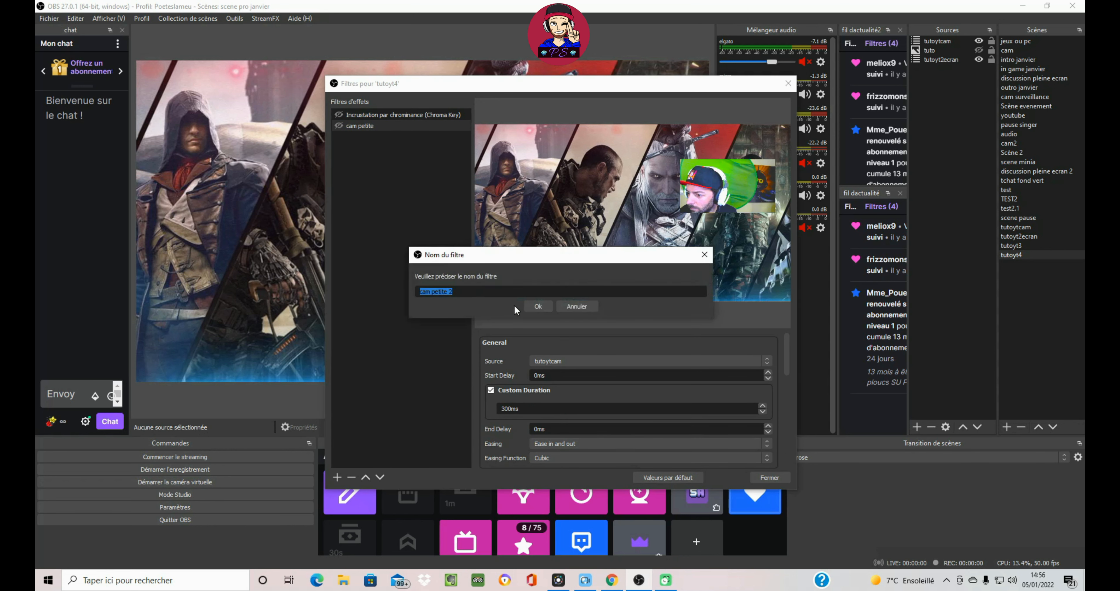
type("ca")
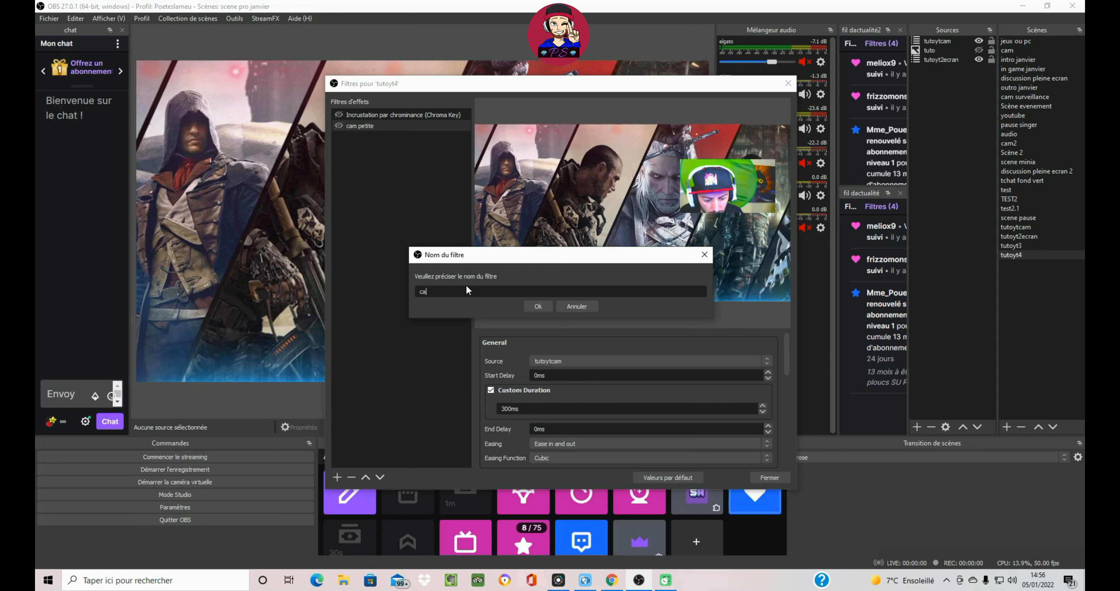
type("m grande")
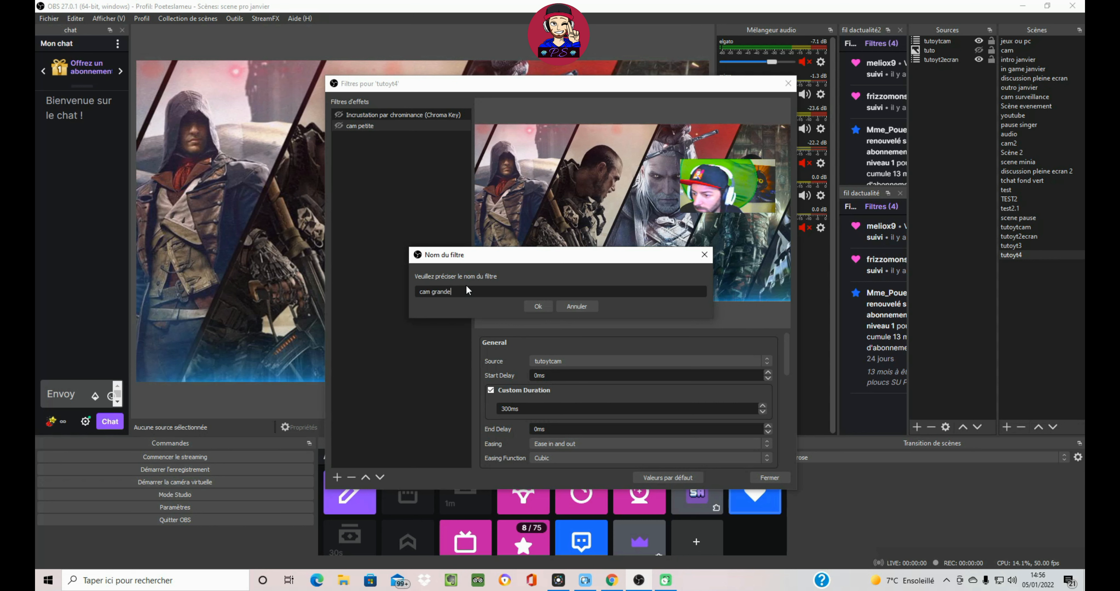
key("Return")
left_click(582, 362)
left_click(583, 365)
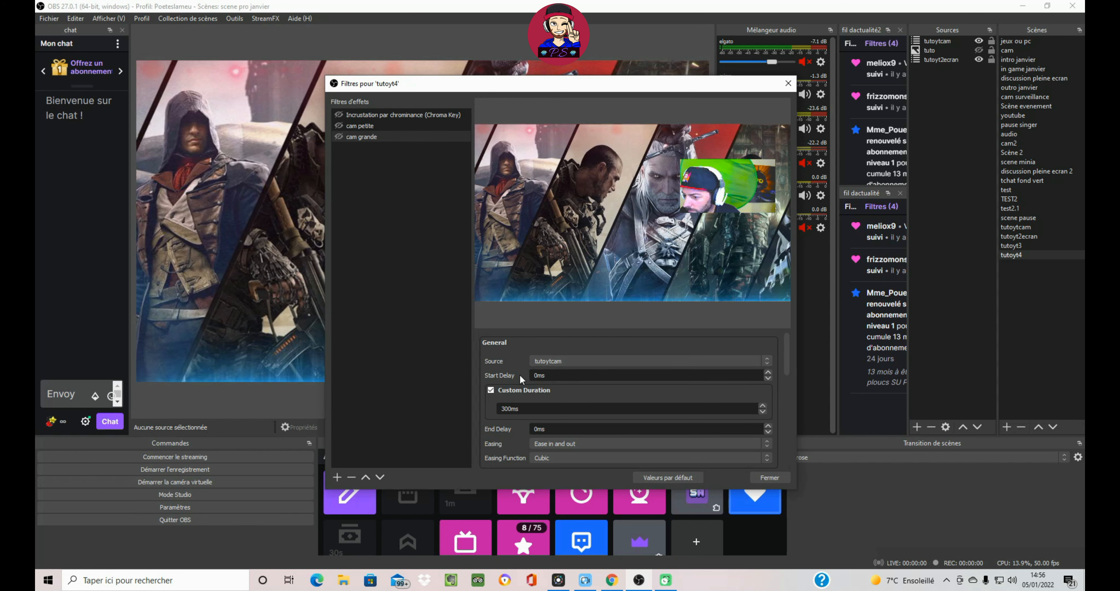
- Enlarge the webcam source to cover most of the canvas and capture that transform in the cam grande filter
scroll(519, 376, "down", 1)
scroll(519, 377, "down", 1)
left_click_drag(582, 88, 591, 192)
left_click(566, 148)
left_click_drag(484, 194, 711, 114)
left_click_drag(509, 222, 218, 304)
left_click_drag(420, 262, 382, 230)
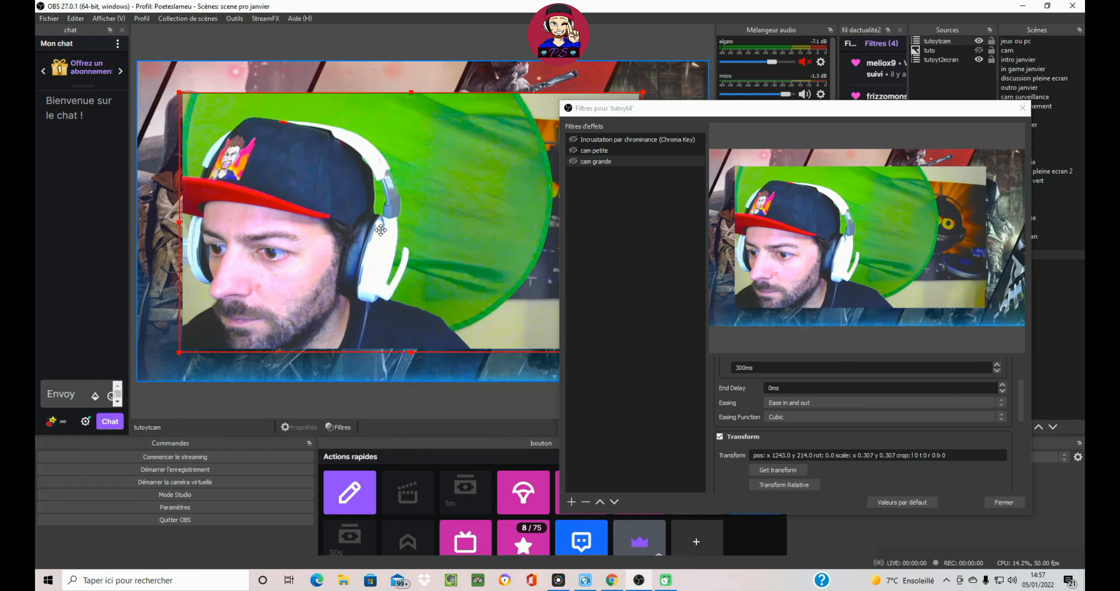
left_click_drag(698, 115, 486, 54)
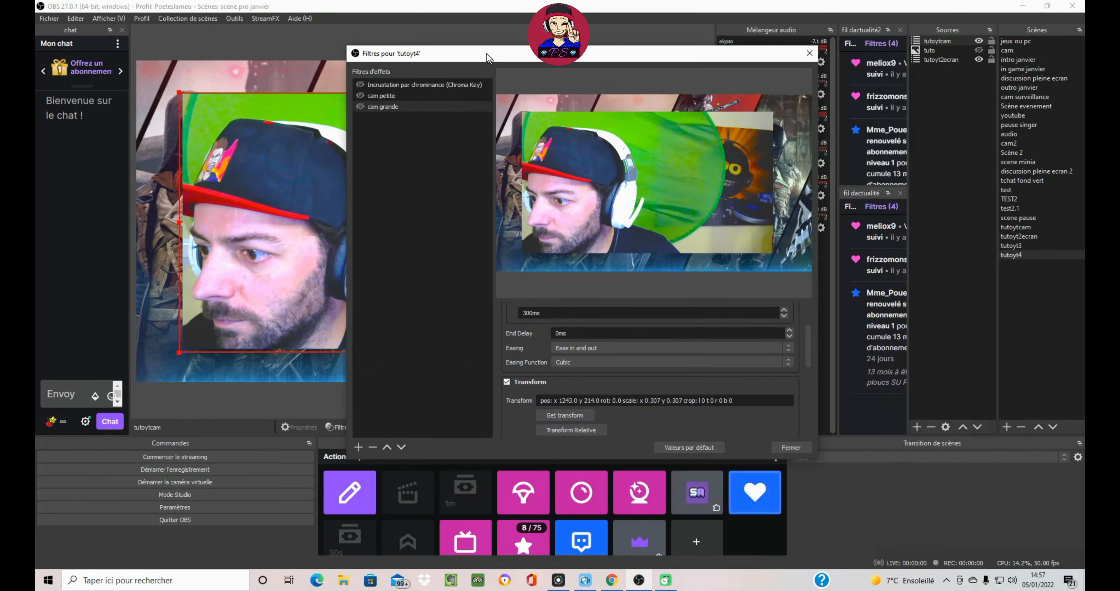
left_click(563, 414)
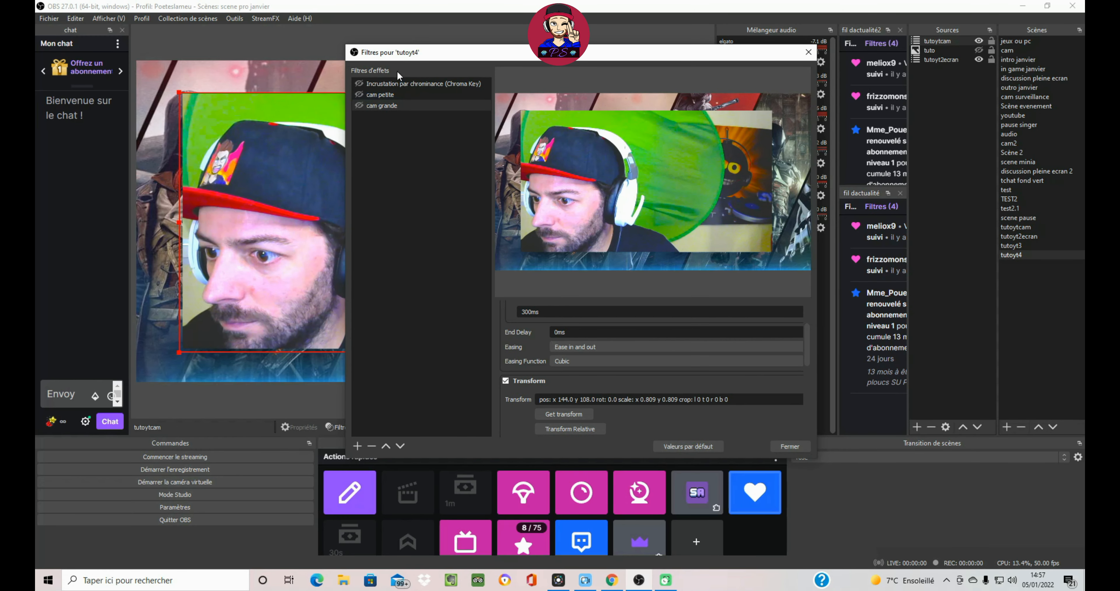
- Trigger the cam petite and cam grande filters to test the webcam movement, and close the scene's filters
left_click(358, 94)
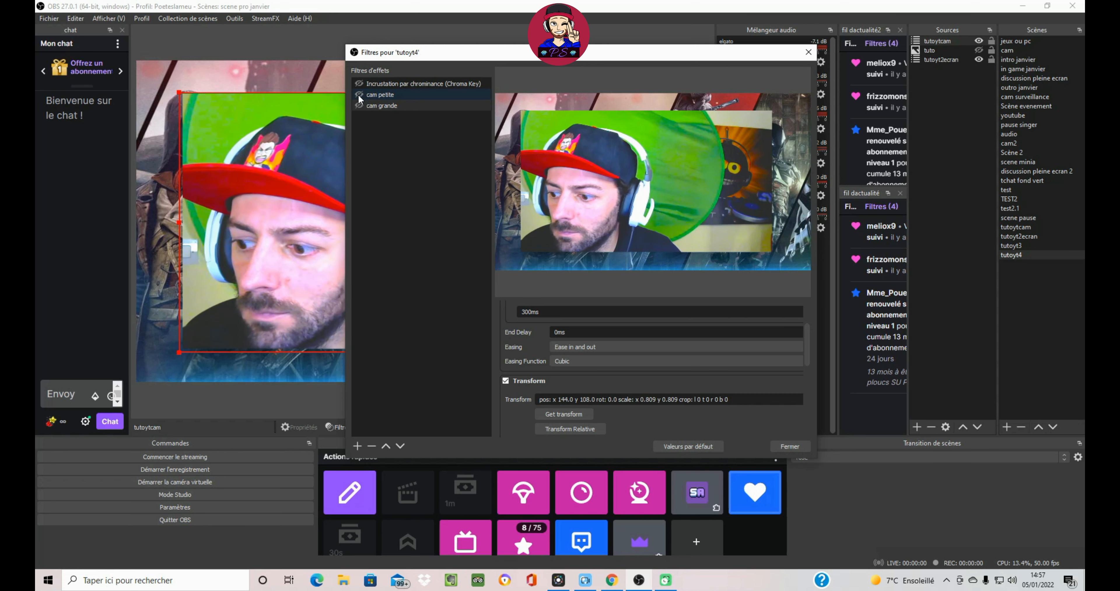
left_click(358, 94)
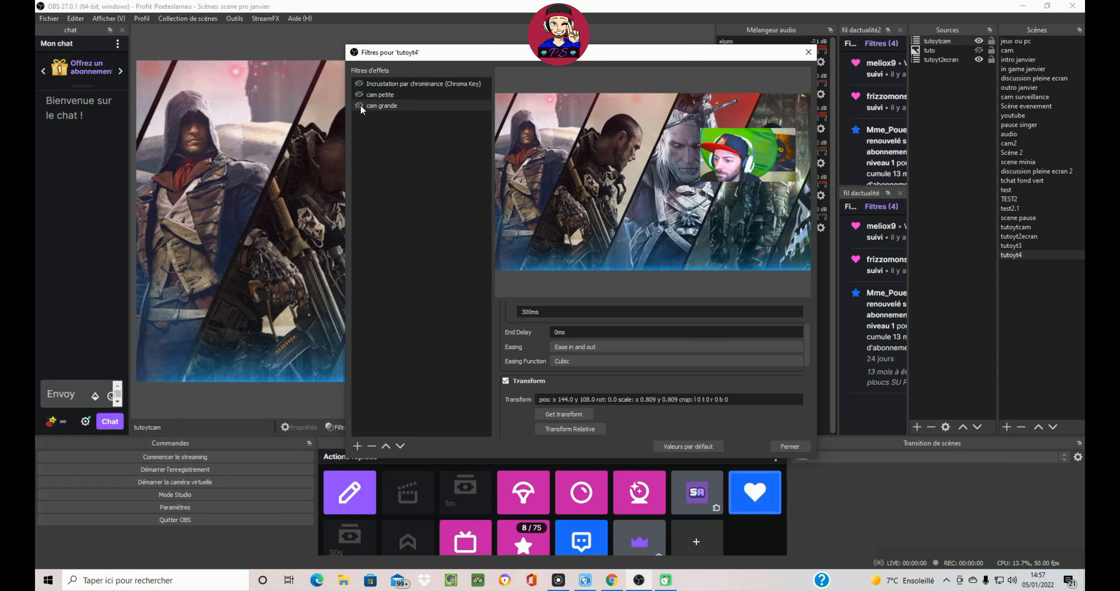
left_click(359, 106)
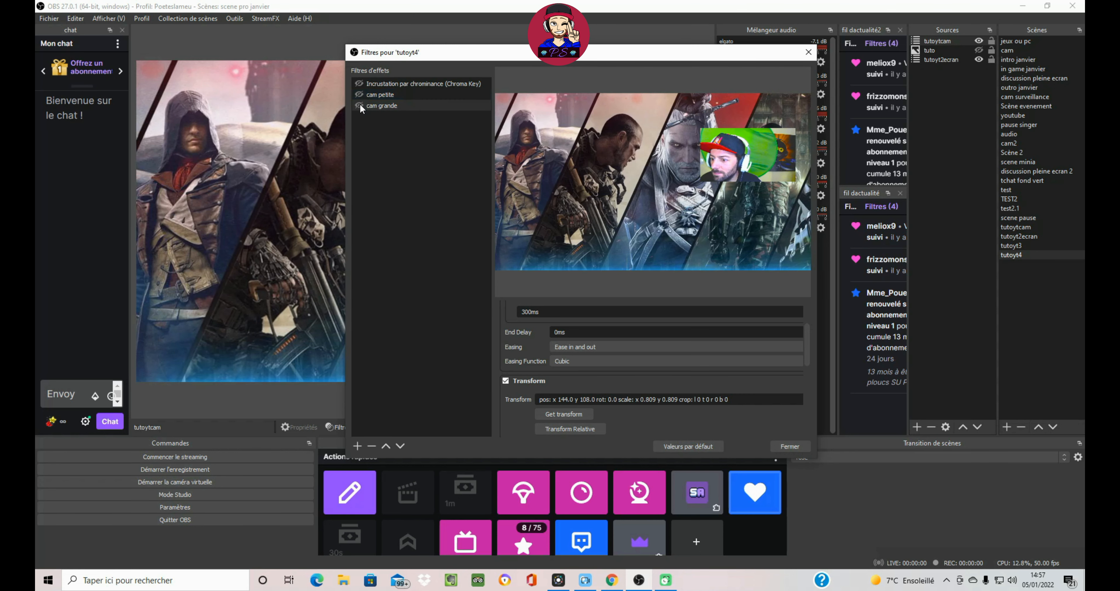
left_click(790, 446)
- Assign the numpad minus hotkey to cam petite and numpad plus to cam grande for the tutoyt4 scene, and save the settings
left_click(174, 506)
left_click(368, 237)
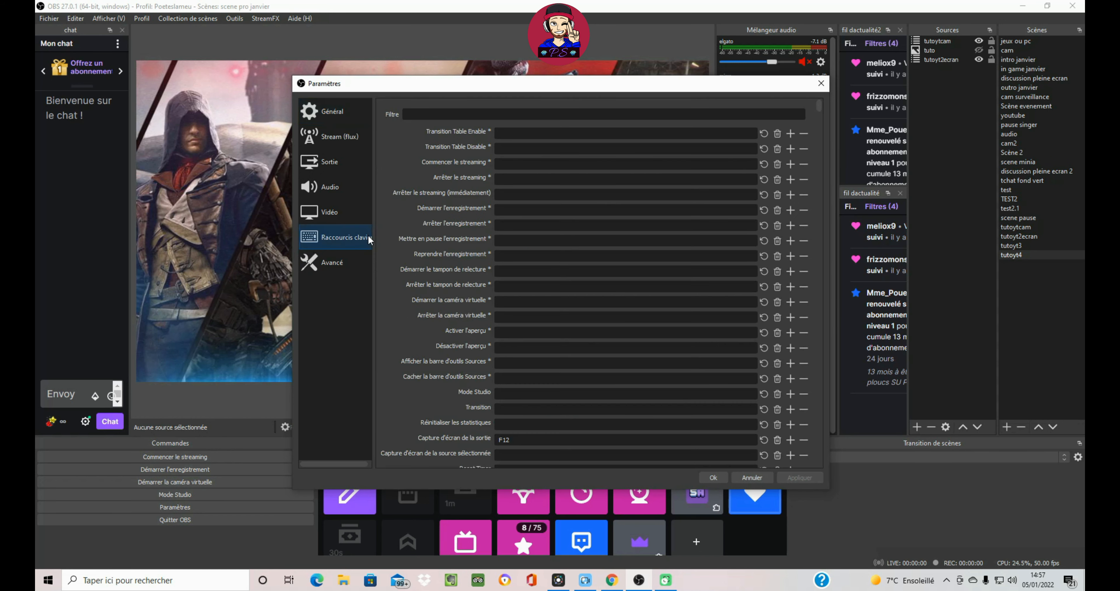
left_click_drag(817, 102, 819, 178)
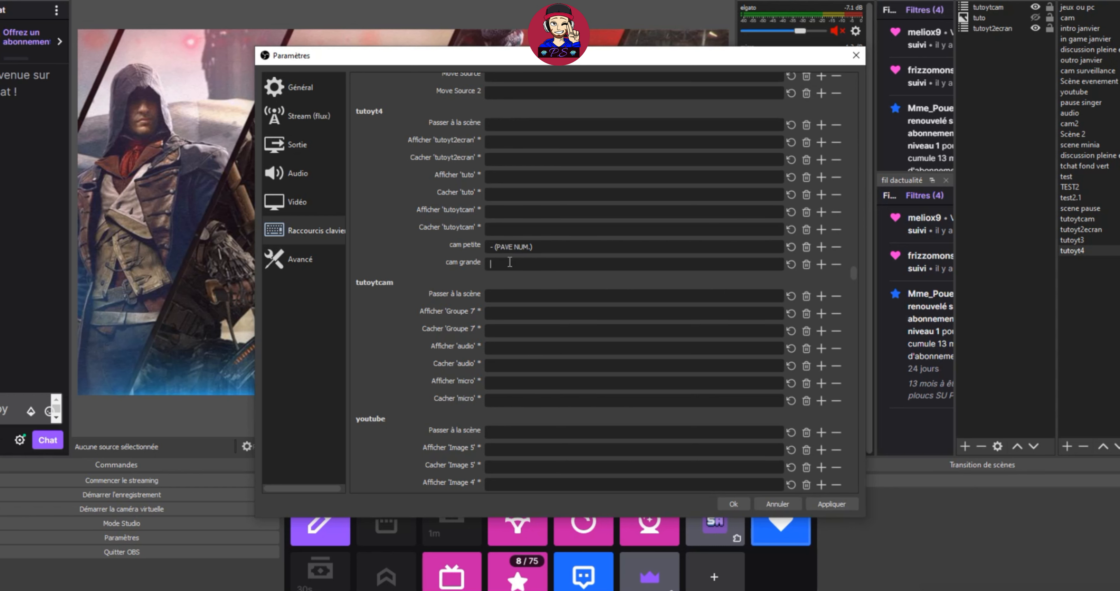
left_click(828, 504)
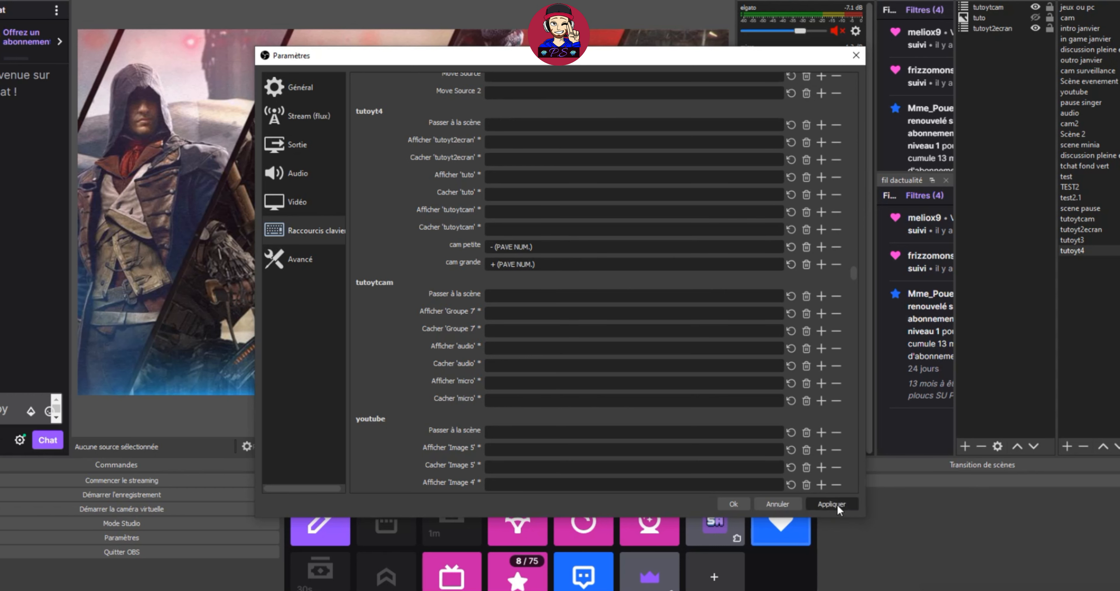
left_click(734, 504)
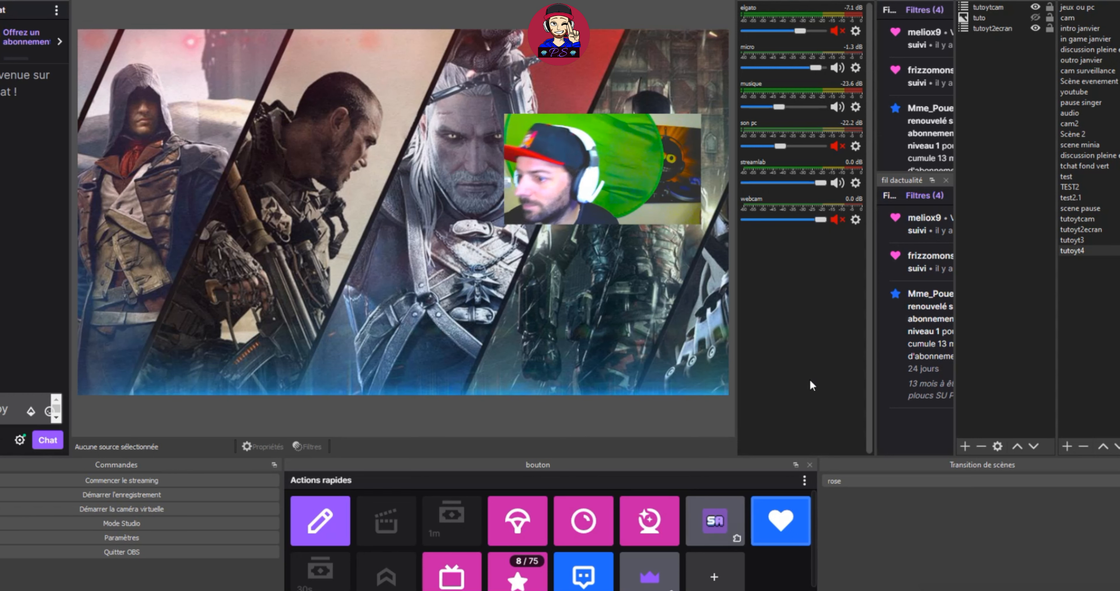
- Test the assigned hotkeys by switching the webcam several times between its small and large layouts
key("1")
key("2")
key("1")
key("2")
key("1")
key("2")
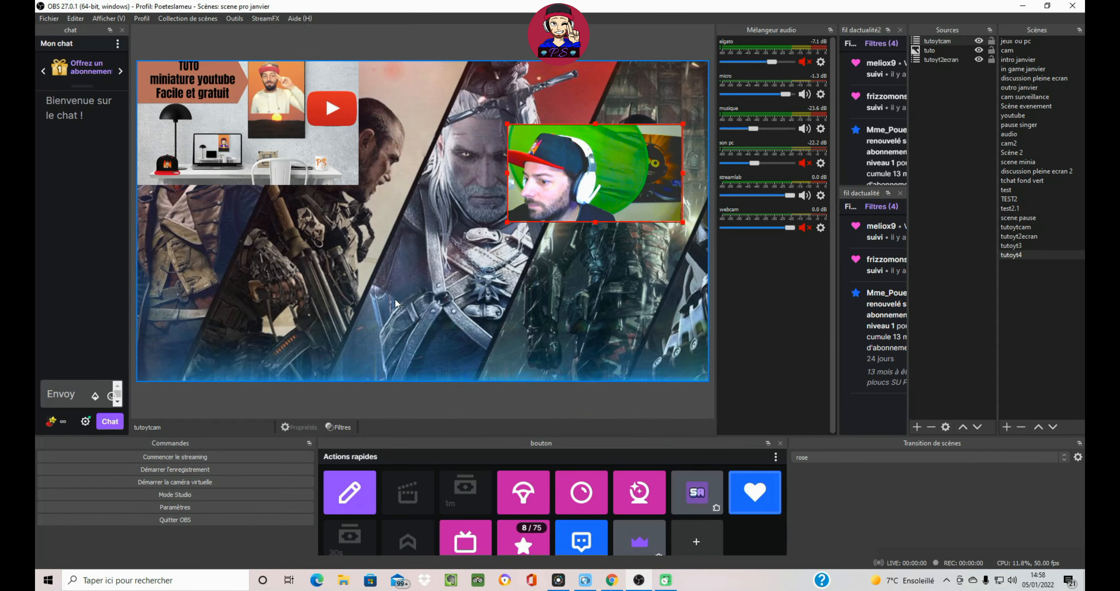
- In the tutoyt4 scene's filters, set the Transform curve of cam petite to -0.36
left_click(395, 303)
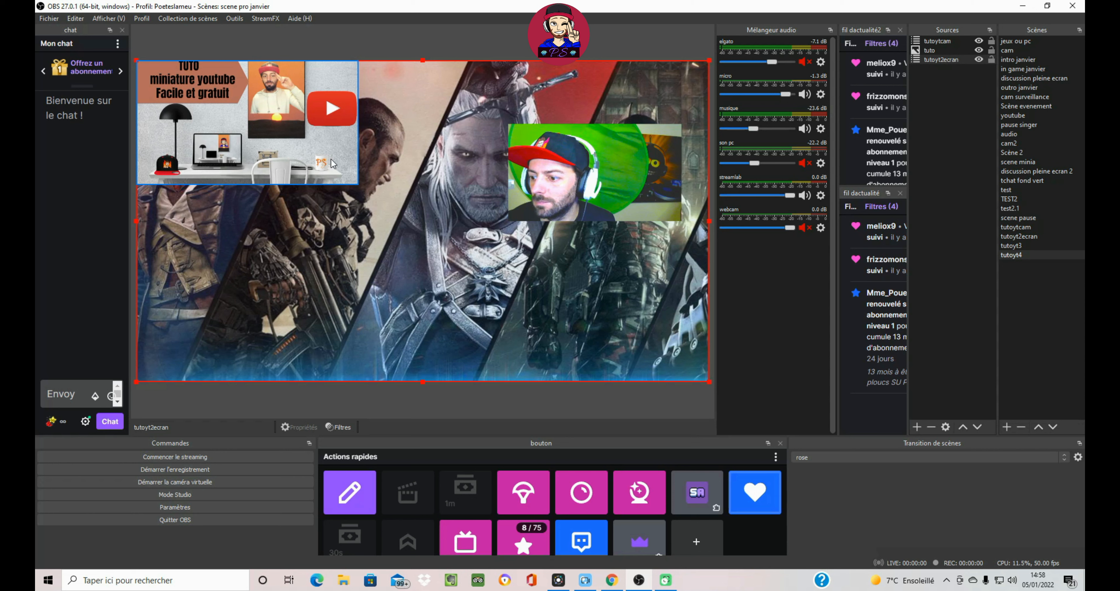
left_click(1017, 256)
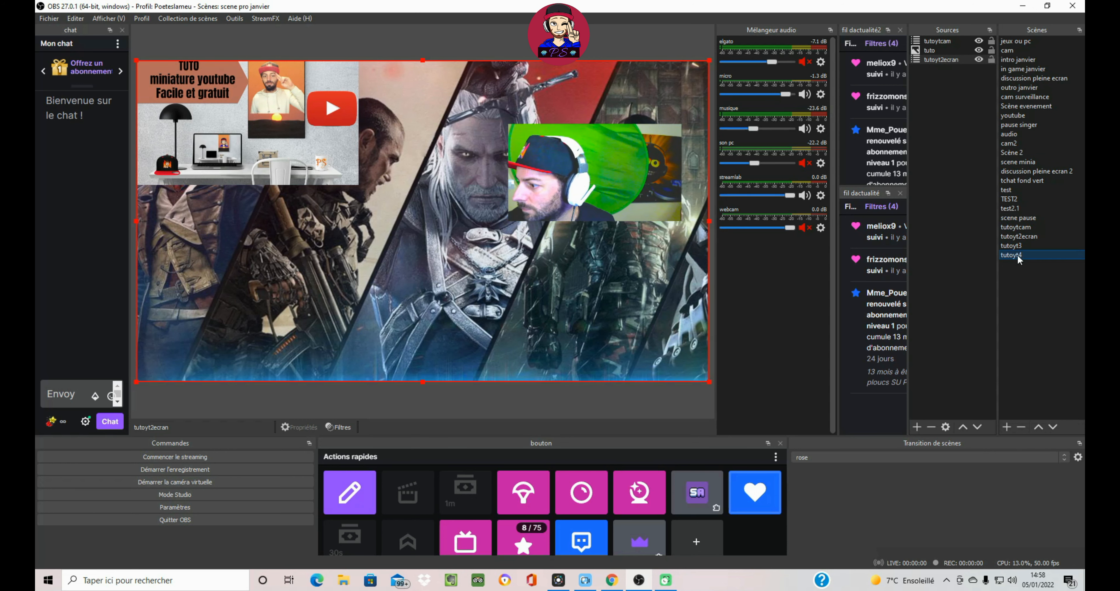
right_click(1017, 254)
left_click(1034, 409)
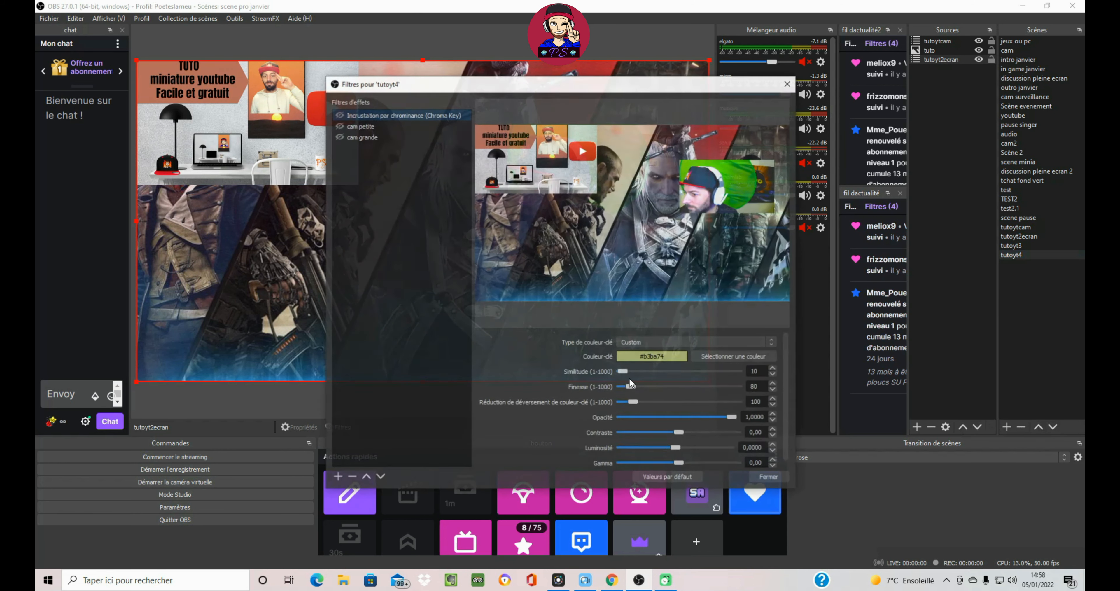
left_click(378, 126)
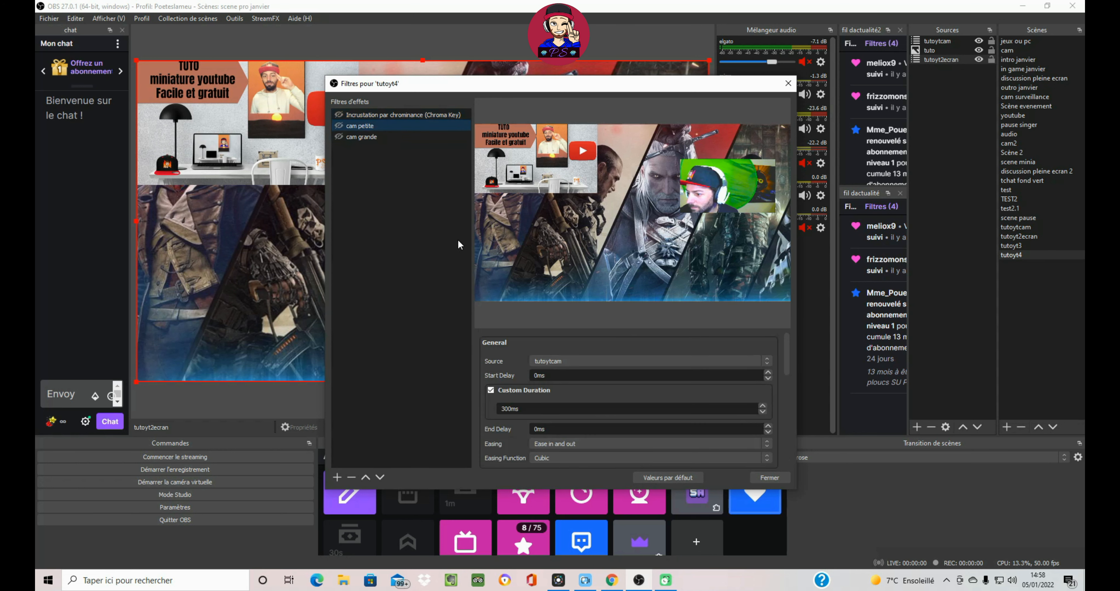
scroll(504, 376, "down", 3)
scroll(506, 376, "down", 2)
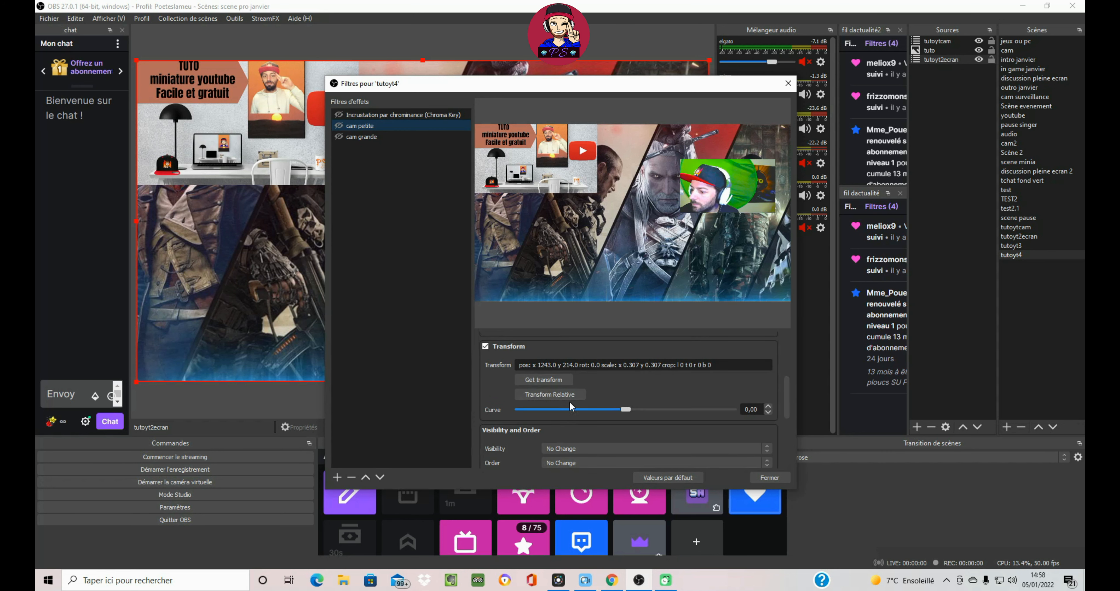
left_click_drag(619, 388, 654, 391)
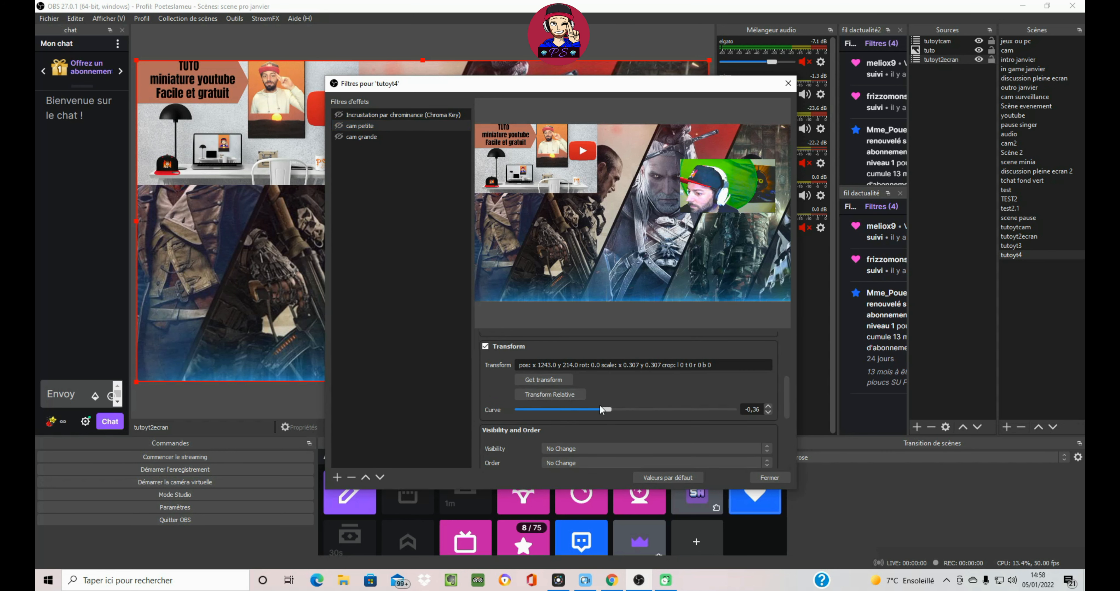
- Raise the Transform curve of the cam grande filter to a positive value and close the scene's filters
left_click(355, 139)
scroll(539, 417, "down", 2)
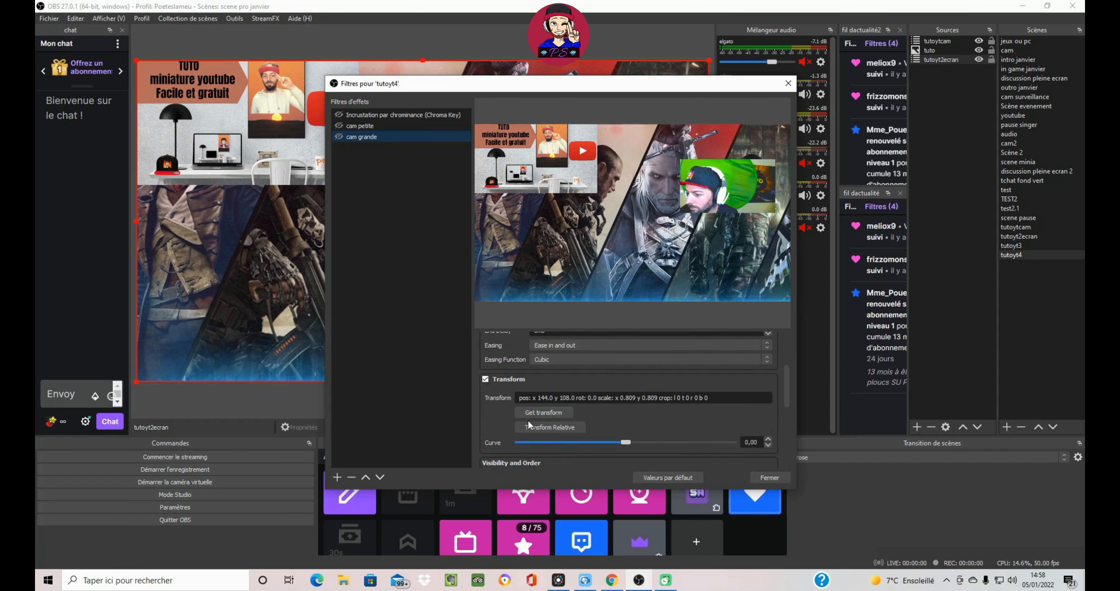
left_click_drag(624, 442, 693, 442)
left_click(768, 477)
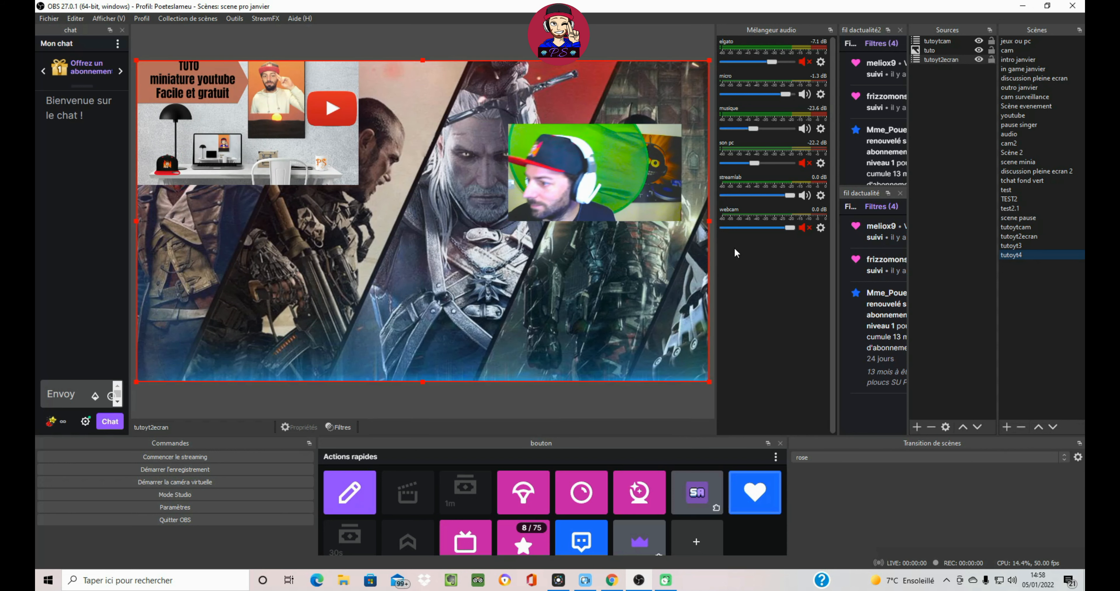
- Add a Move Source filter named "capture petit" to the tutoyt4 scene, storing the tuto source's small transform
right_click(1022, 255)
left_click(1035, 408)
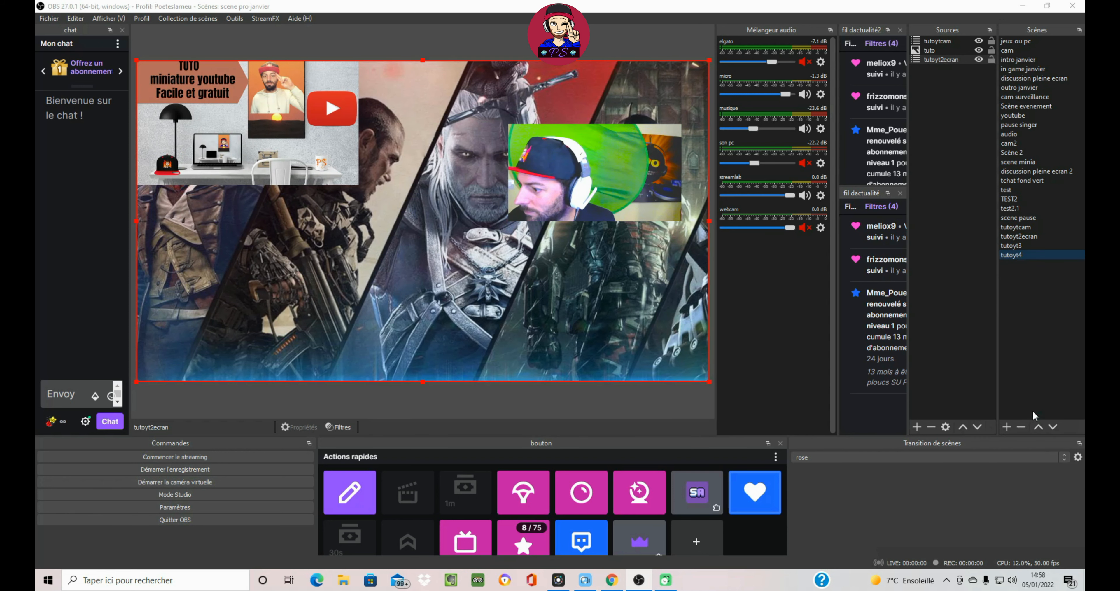
left_click(338, 478)
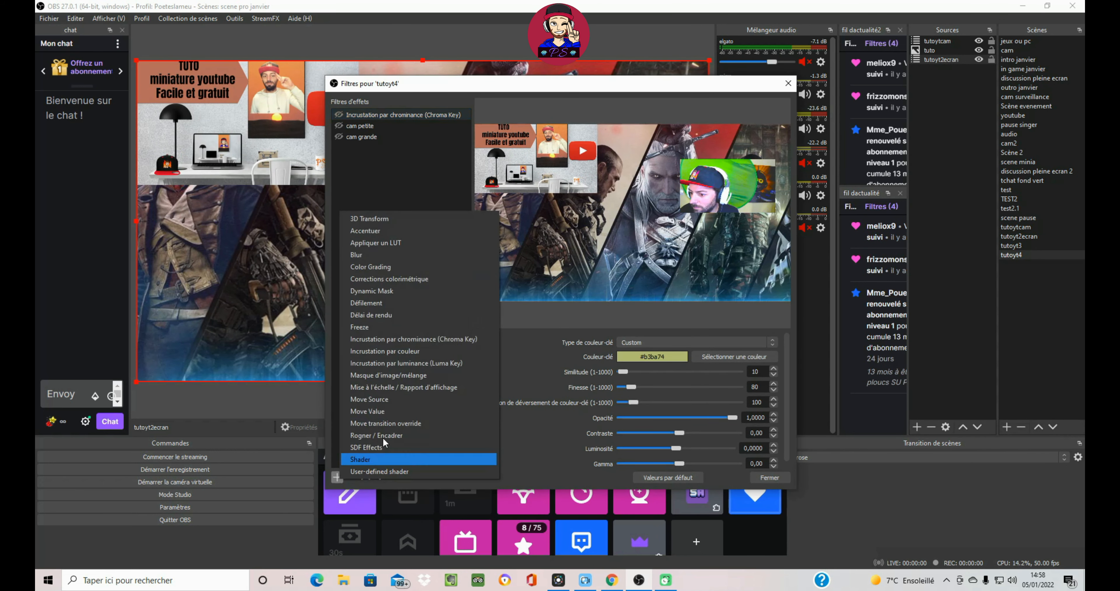
left_click(393, 399)
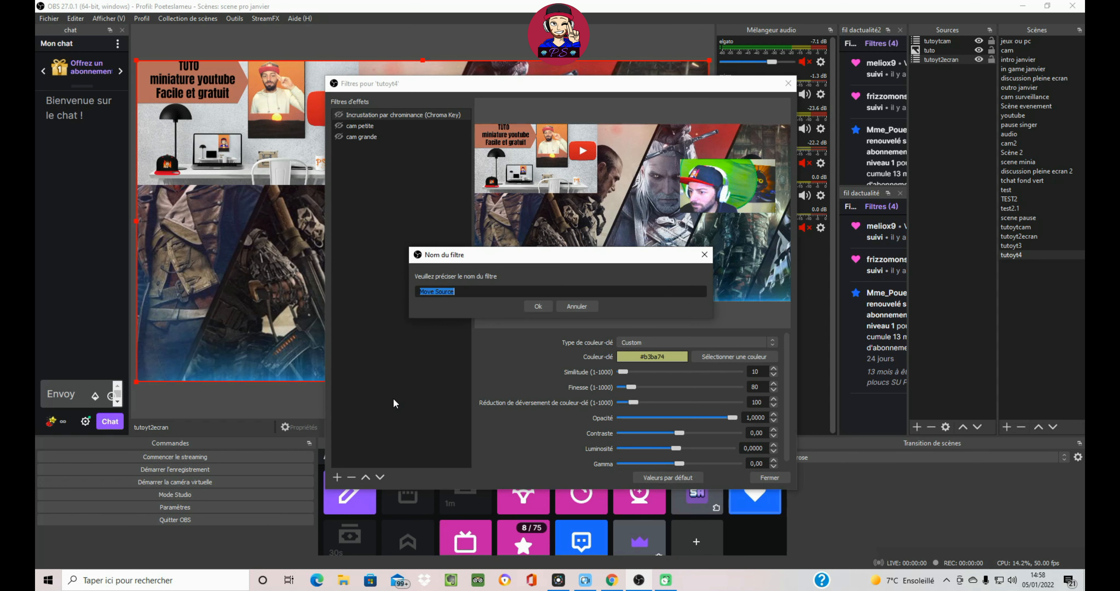
type("capture petit")
key("Return")
scroll(585, 363, "down", 5)
- Duplicate the capture petit filter under the name "capture grand"
left_click(337, 477)
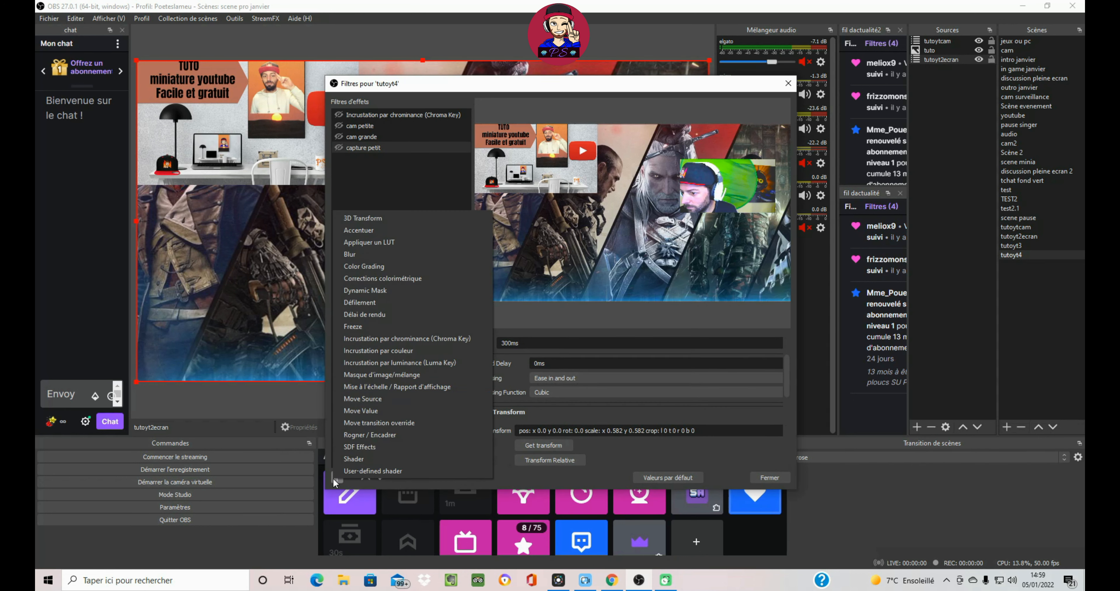
left_click(374, 149)
right_click(374, 150)
left_click(420, 197)
type("capture grand")
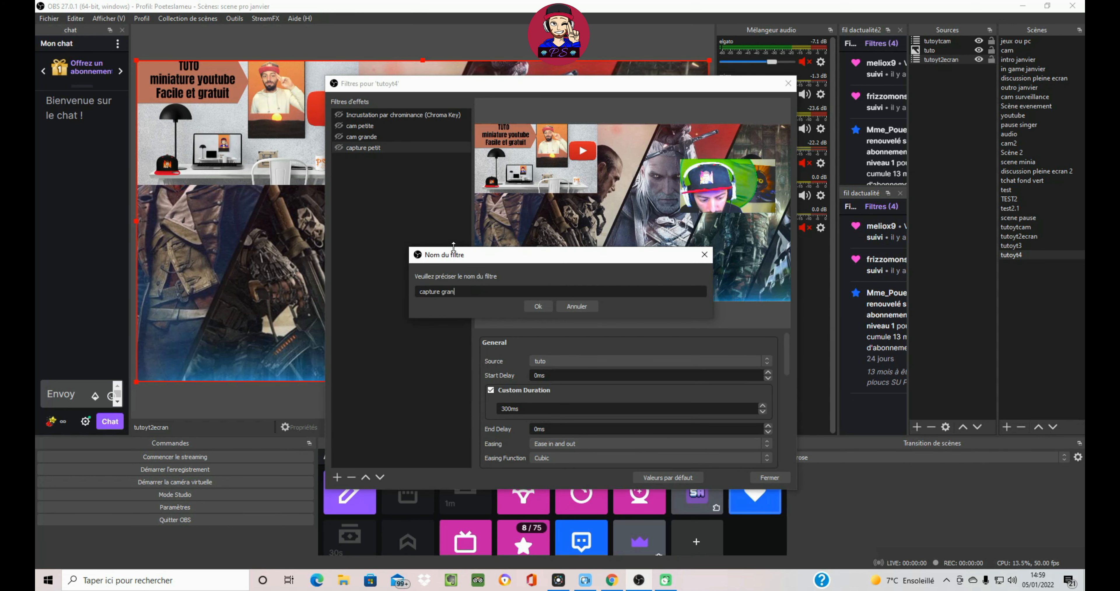
key("Return")
- Enlarge the tuto source to fill the canvas and store its transform, at 1.500 scale, in the capture grand filter
scroll(491, 428, "down", 2)
left_click(260, 143)
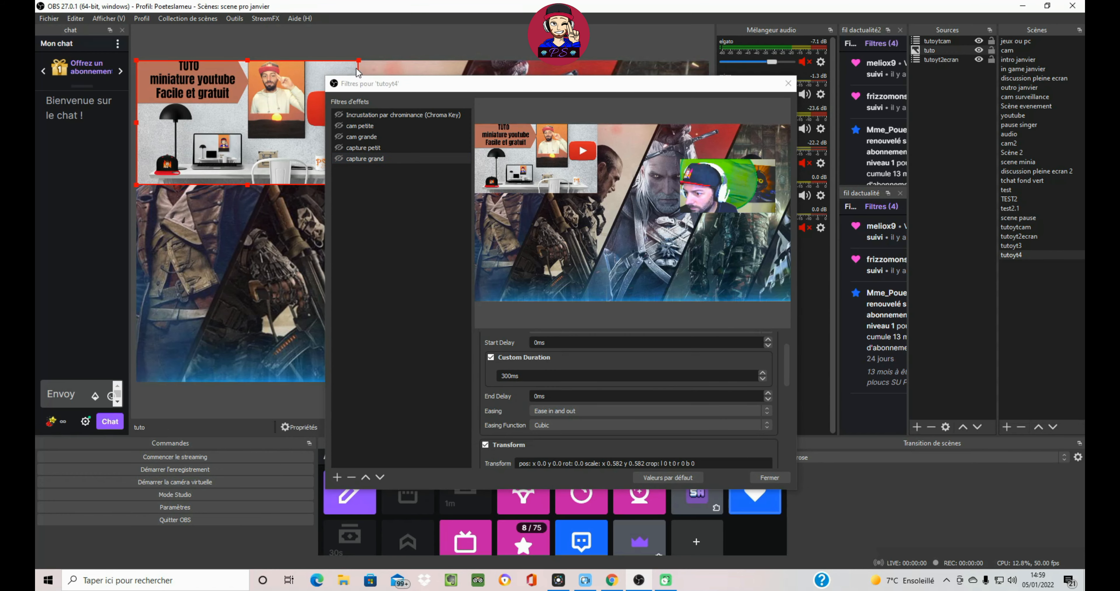
left_click_drag(456, 83, 586, 84)
left_click_drag(359, 185, 708, 381)
left_click_drag(652, 84, 489, 81)
scroll(485, 436, "down", 2)
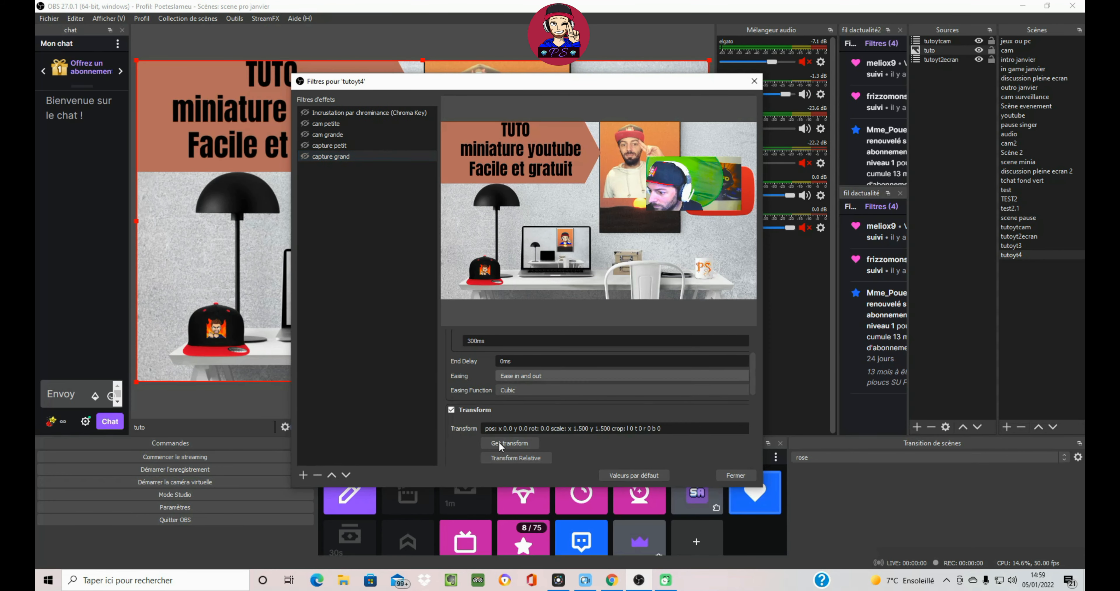
- With cam grande selected, shrink the webcam source and place it against the canvas's left edge, just below the title banner
left_click(339, 136)
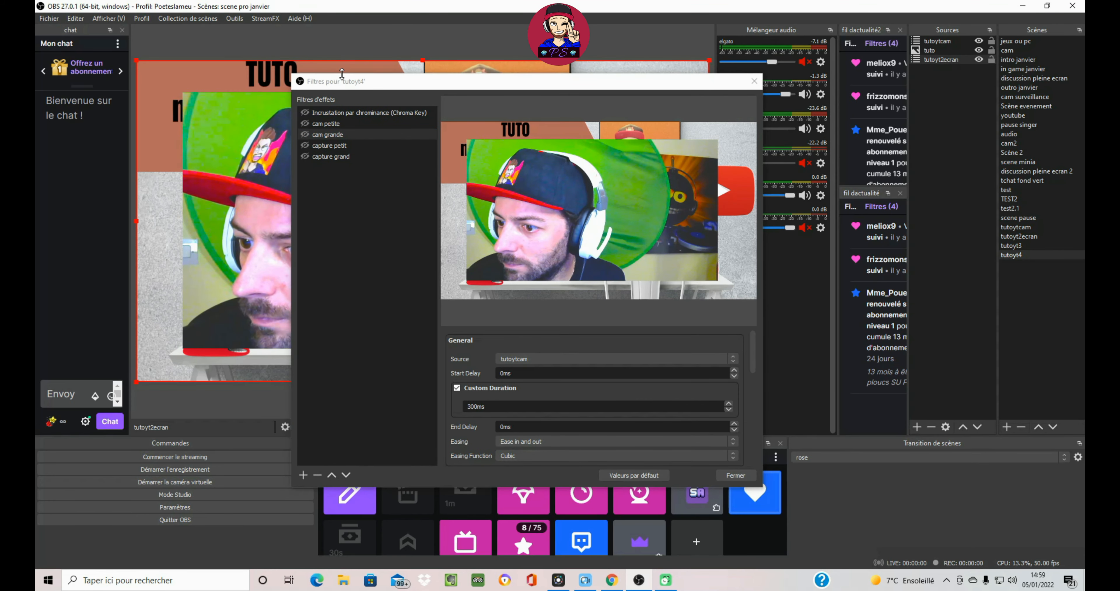
left_click_drag(348, 81, 779, 94)
left_click(565, 161)
left_click_drag(646, 91, 355, 278)
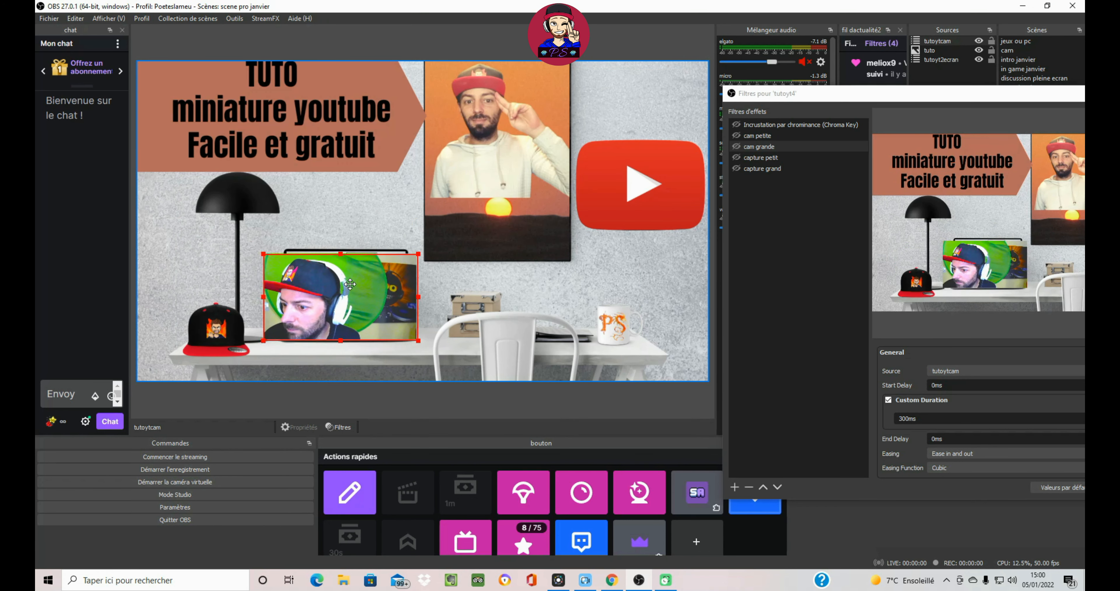
left_click_drag(412, 248, 527, 182)
left_click_drag(434, 272, 292, 259)
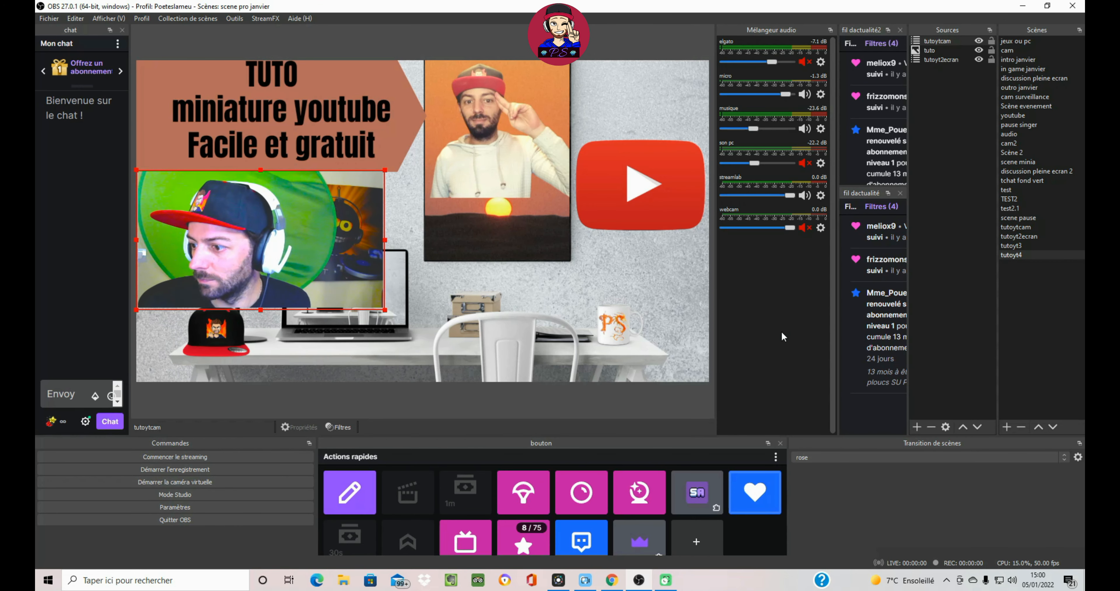
- Toggle the cam petite and cam grande filters of the tutoyt4 scene to check the webcam's placement, and close the filters
right_click(1012, 255)
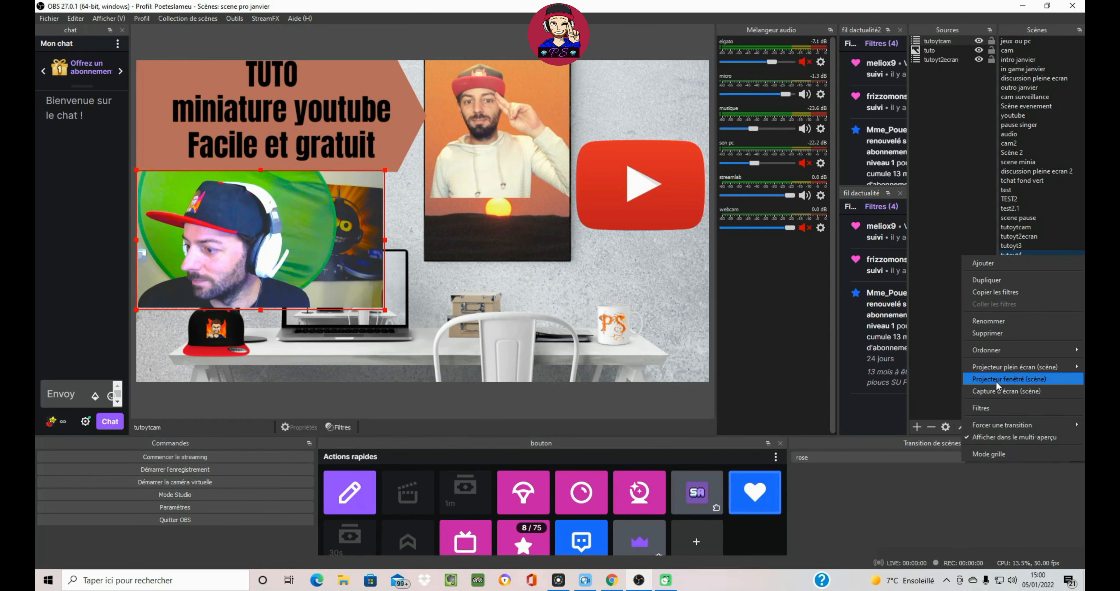
left_click(993, 408)
left_click(339, 127)
left_click(339, 137)
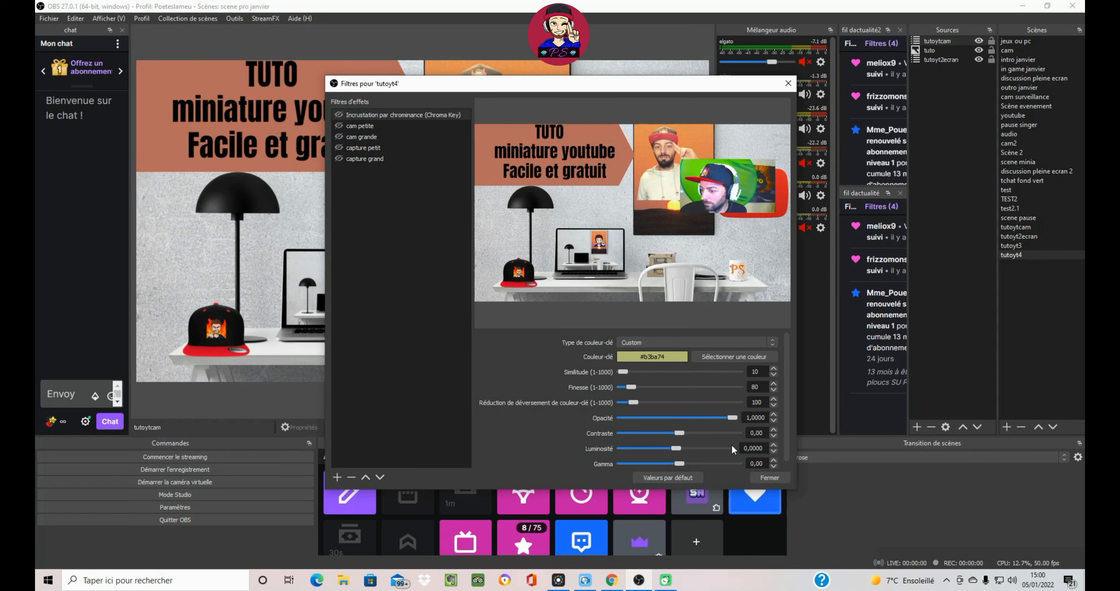
left_click(762, 479)
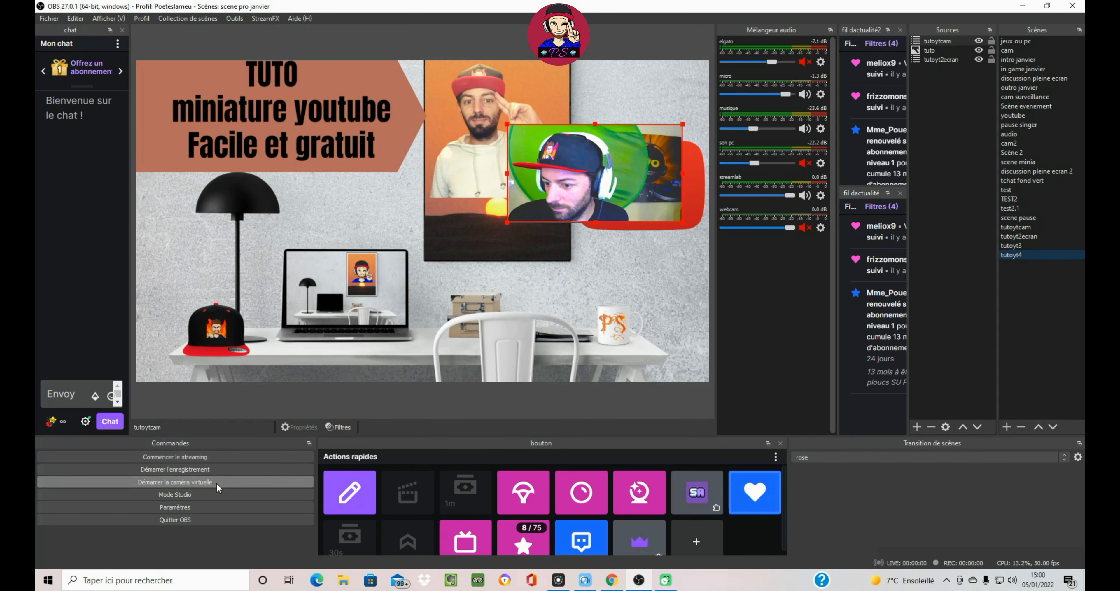
- Open the hotkey settings at the capture petit and capture grand entries of the tutoyt4 scene
left_click(206, 506)
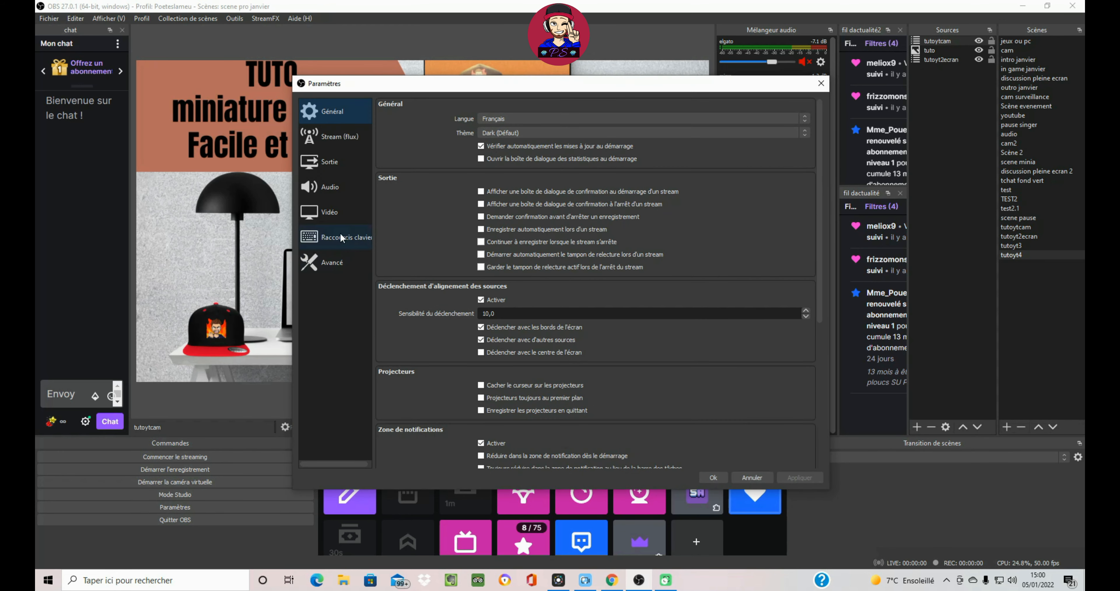
left_click(341, 238)
scroll(523, 170, "down", 10)
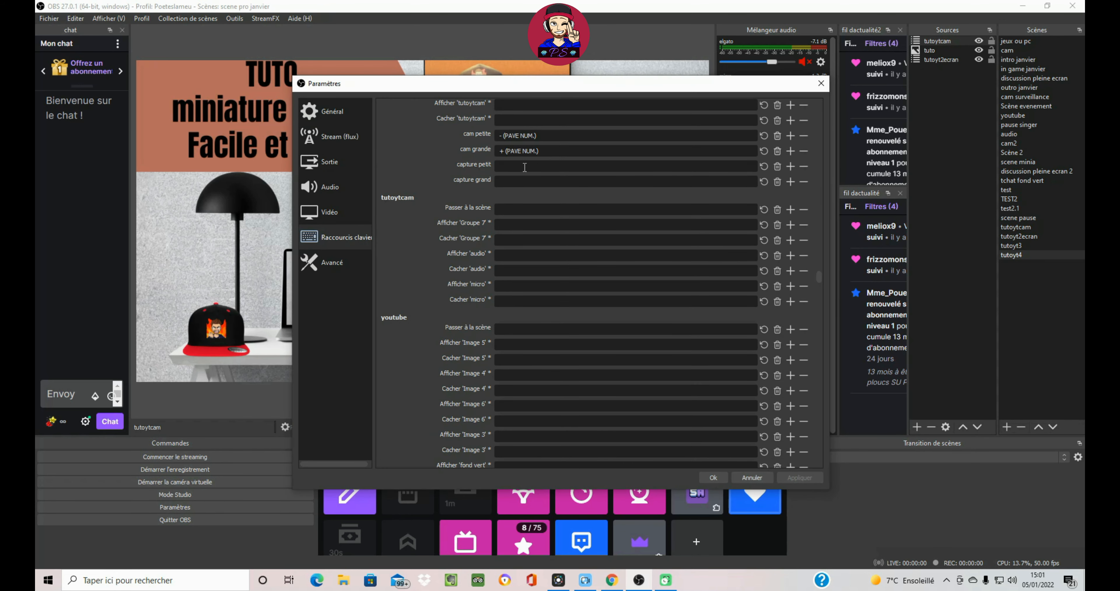